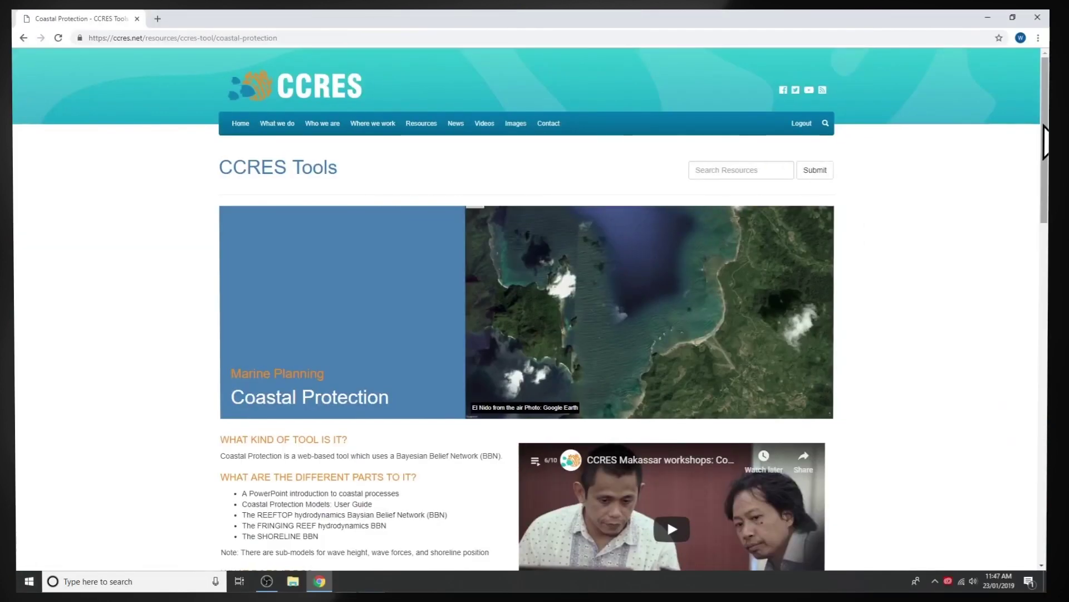
- Scroll down to the SHORELINE Netica Downloads table, then open the local Shoreline files folder
scroll(535, 335, "down", 15)
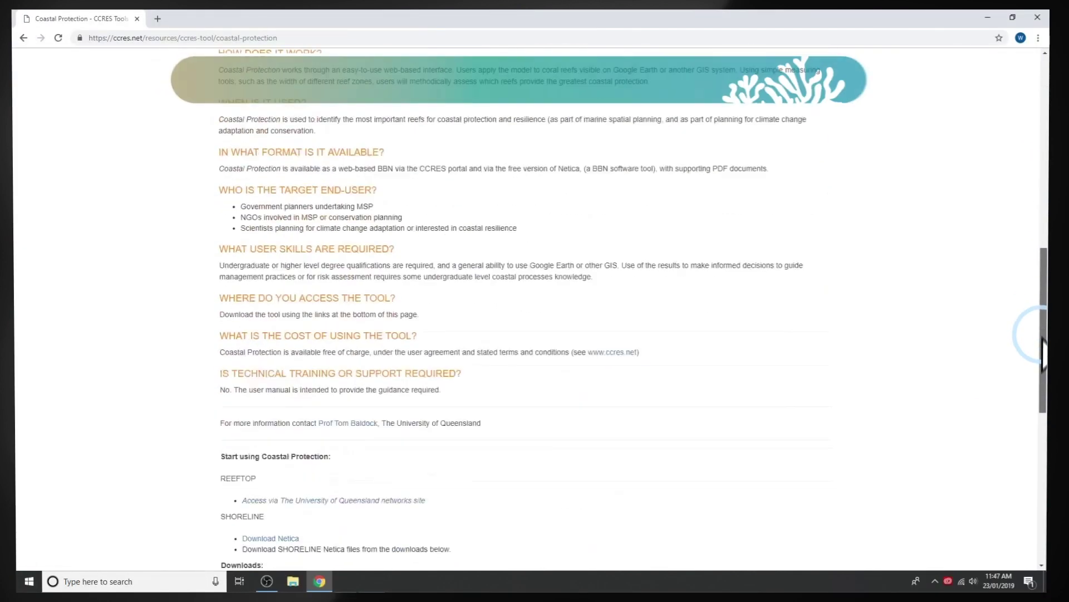
left_click_drag(1041, 456, 1041, 486)
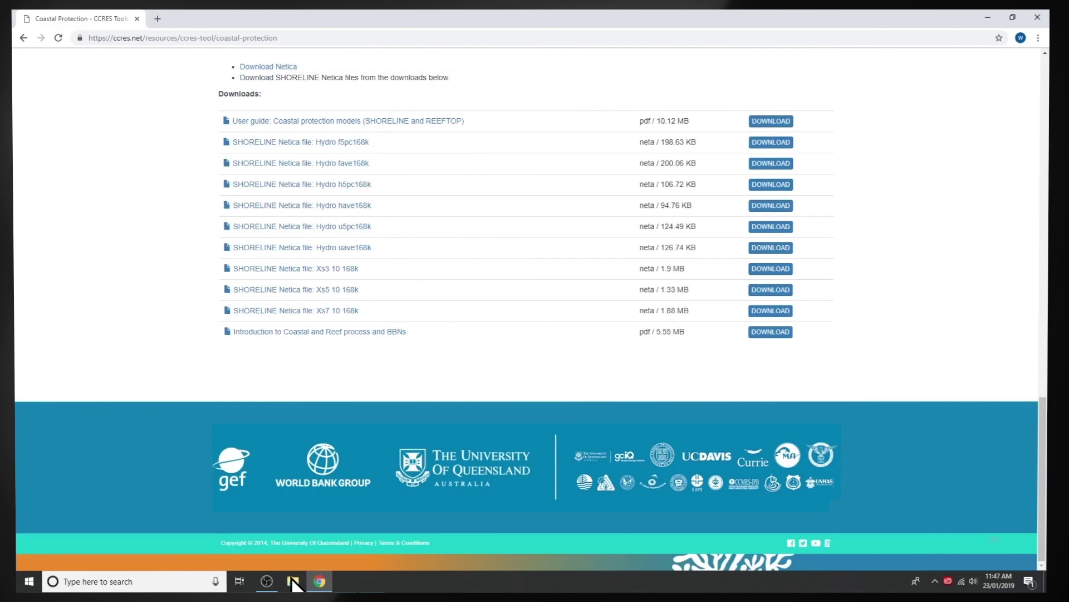
left_click(293, 581)
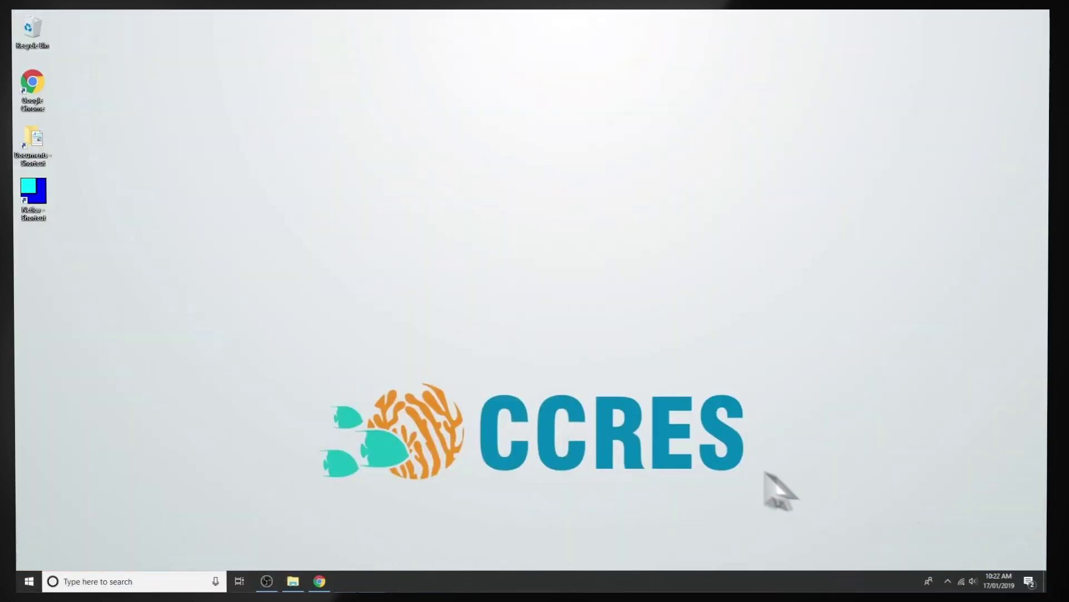
- Launch Netica maximized and open the xs5_10_168k network from Downloads
double_click(33, 190)
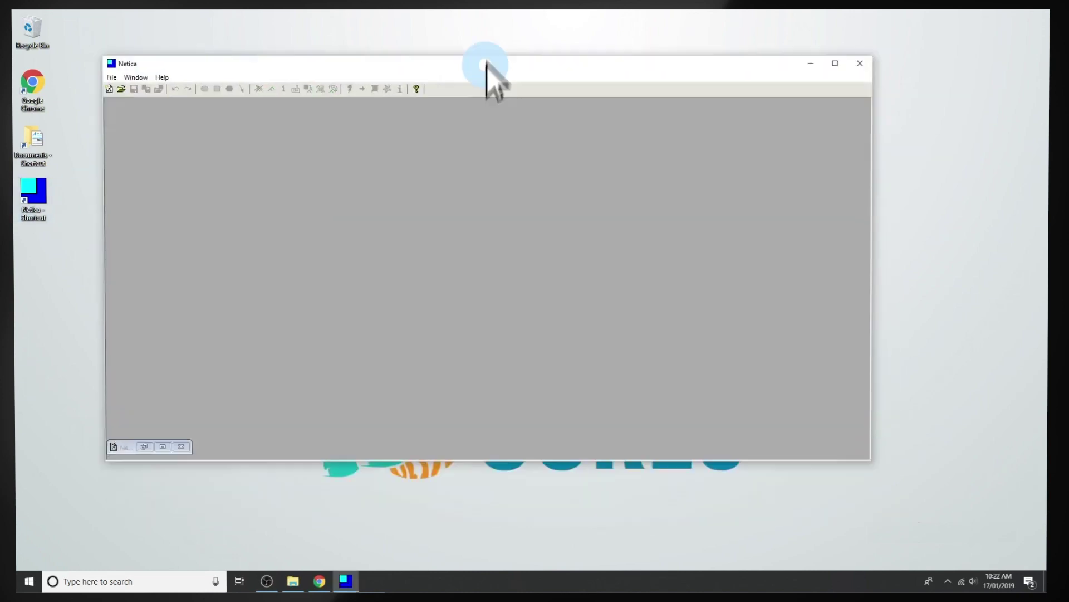
left_click_drag(490, 67, 484, 10)
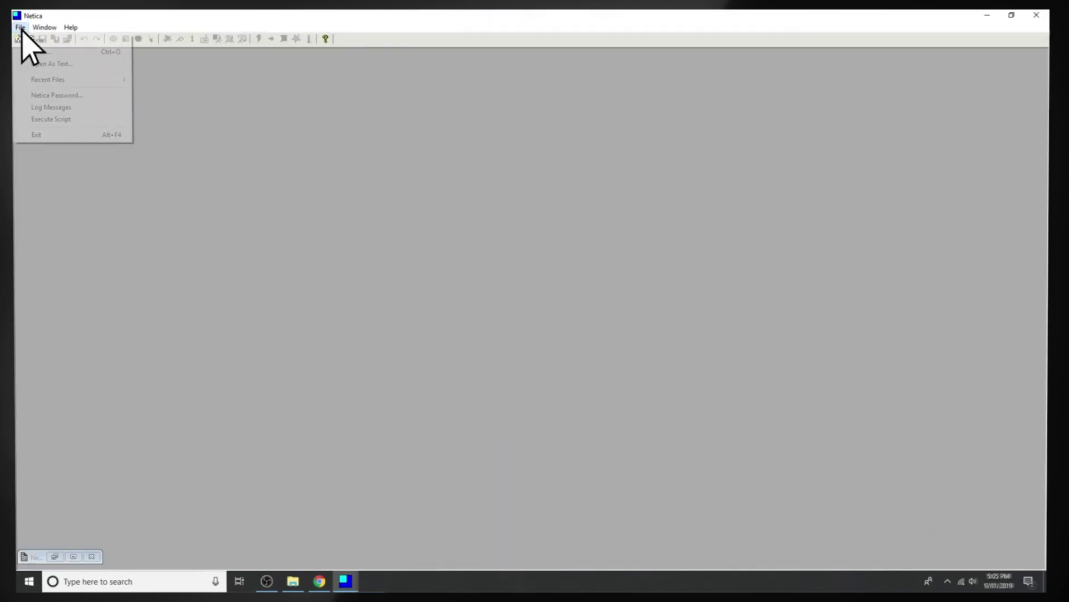
left_click(39, 51)
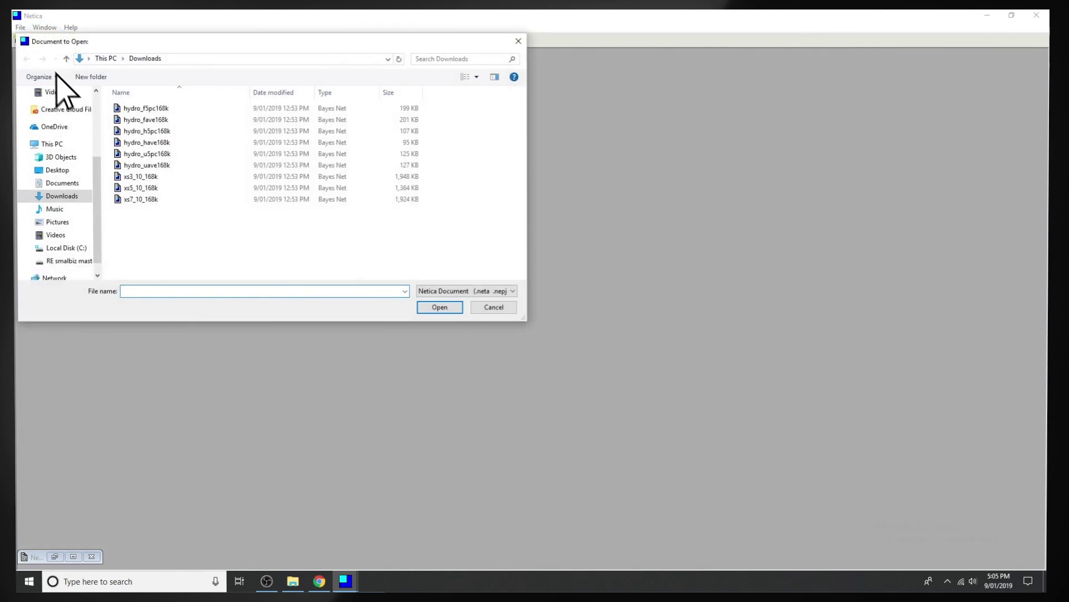
double_click(131, 188)
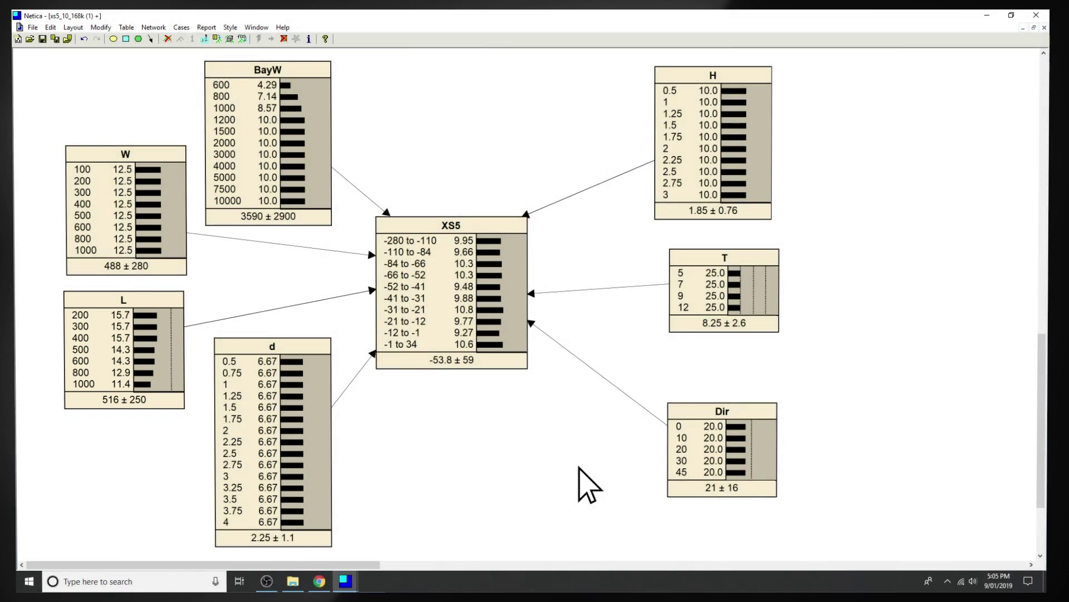
- In Google Earth, search for 'el nido' and zoom in on its coast
left_click(321, 581)
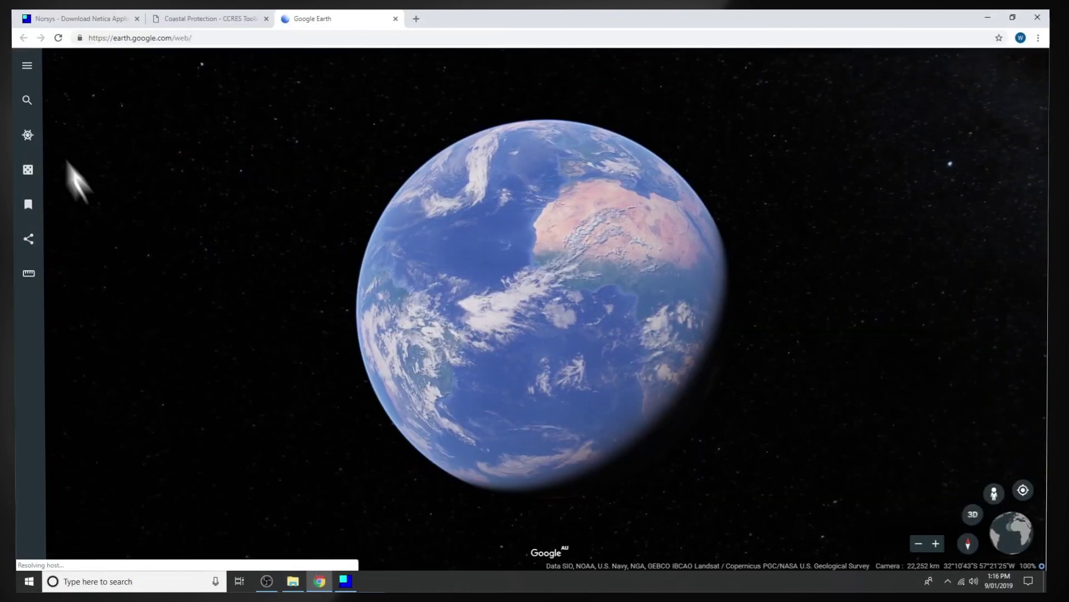
left_click(27, 100)
type("el nido")
key("Return")
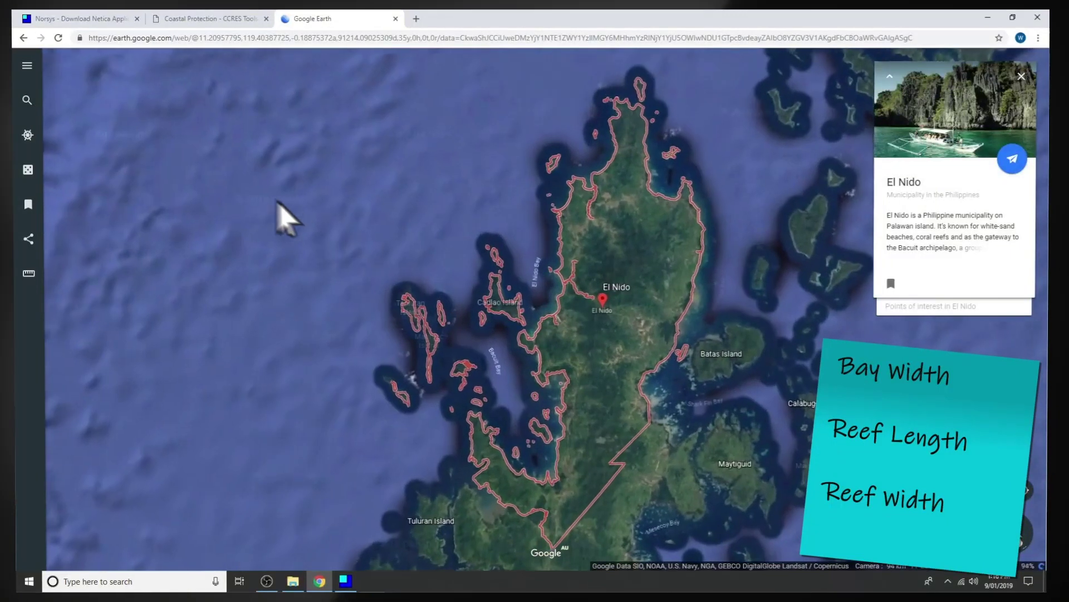
scroll(568, 312, "up", 5)
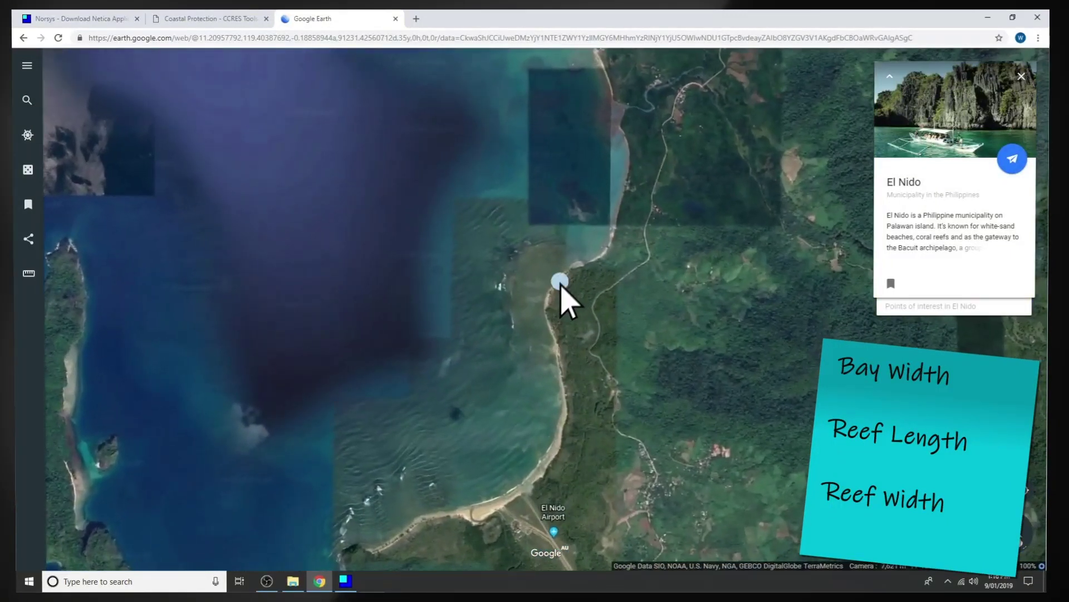
scroll(544, 323, "up", 2)
- Measure El Nido's bay width (4,643 m) and reef length (1,131.44 m) with the ruler
left_click(29, 274)
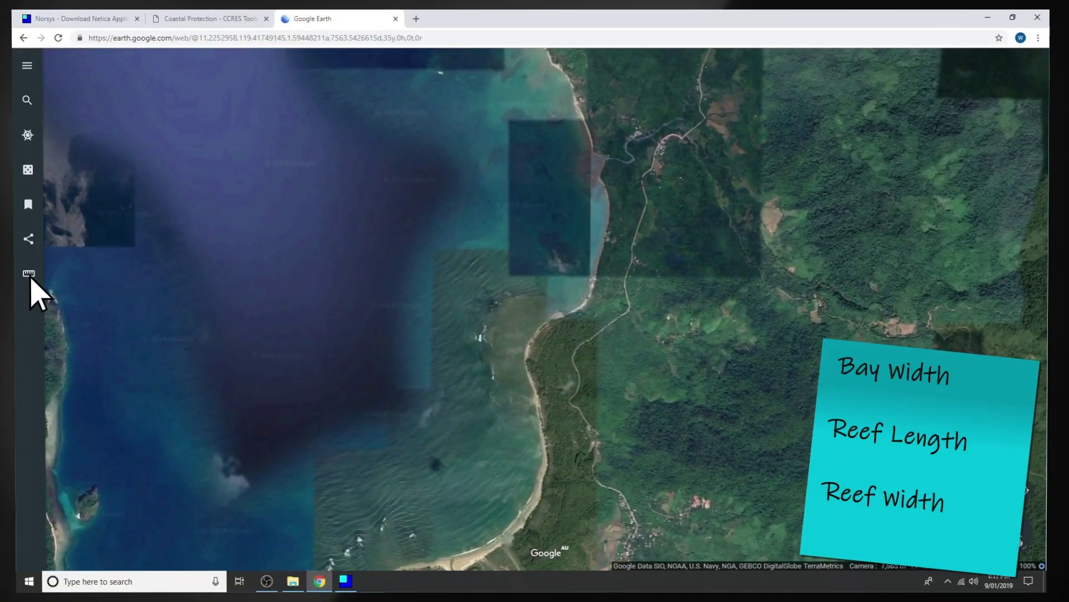
left_click(443, 560)
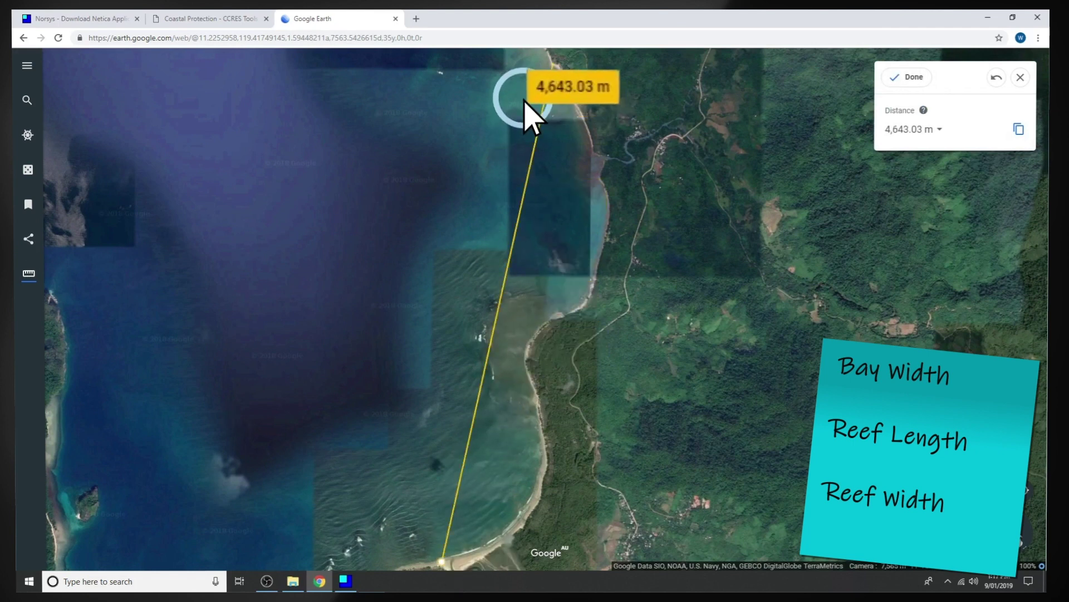
left_click(545, 289)
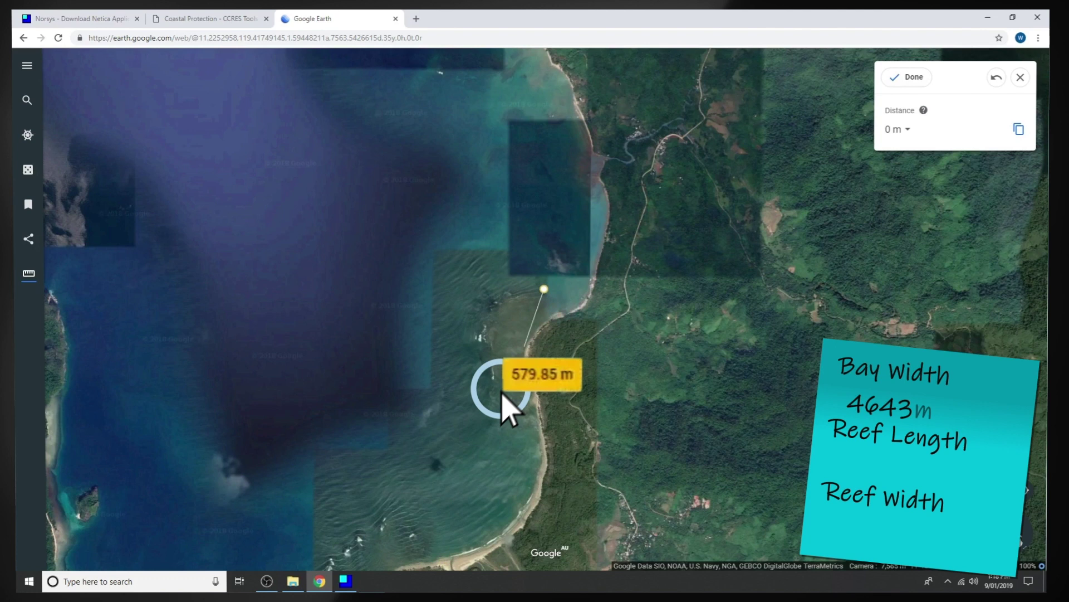
left_click(490, 401)
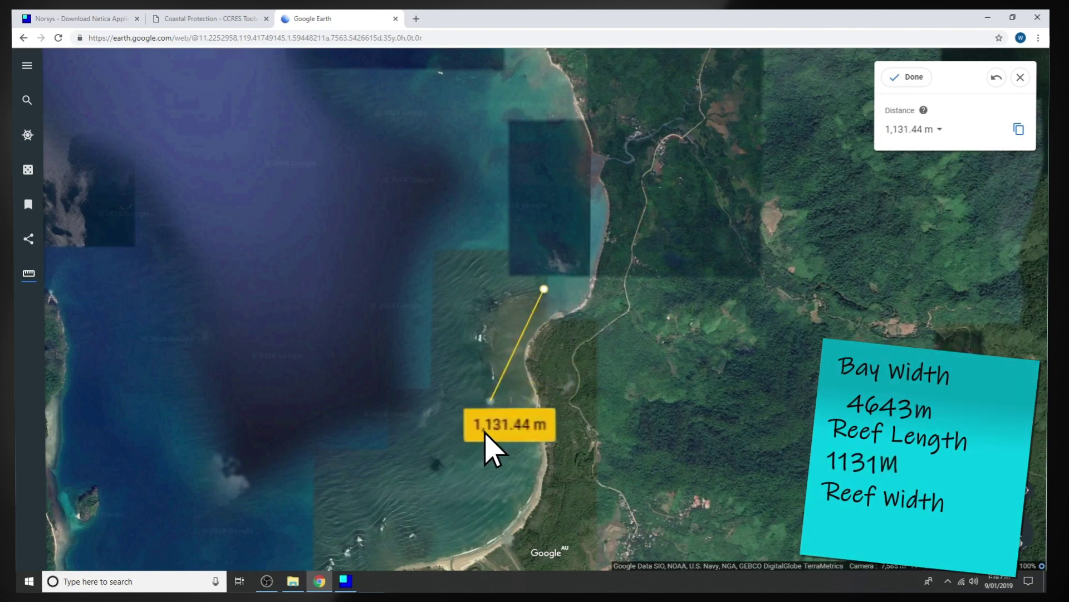
- Finish the reef measurement, then set BayW to 5000, W to 500 and L to 1000 in Netica
left_click(490, 397)
left_click(489, 309)
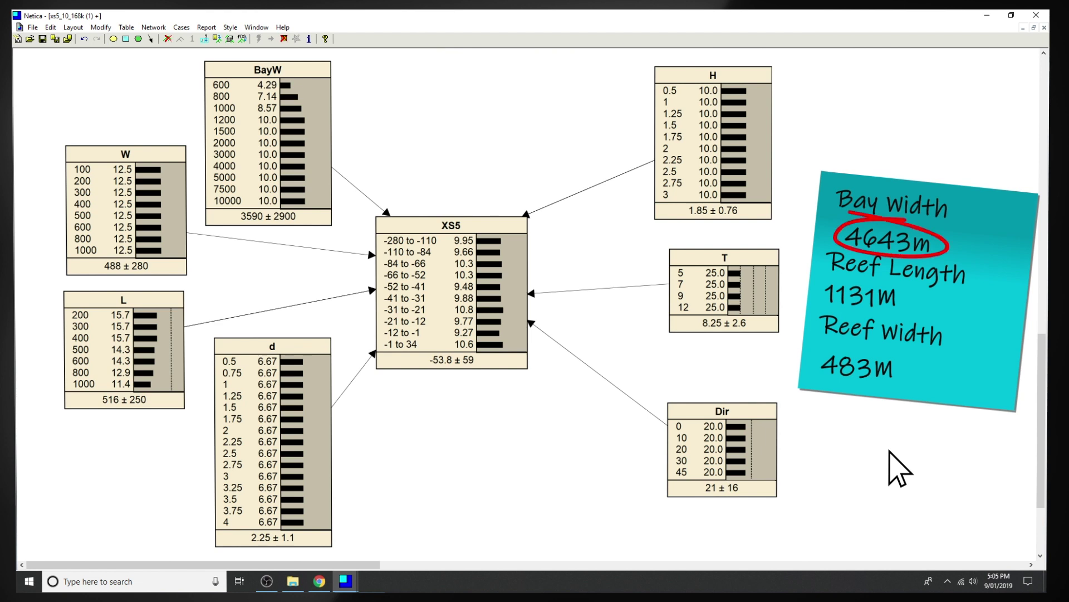
left_click(227, 179)
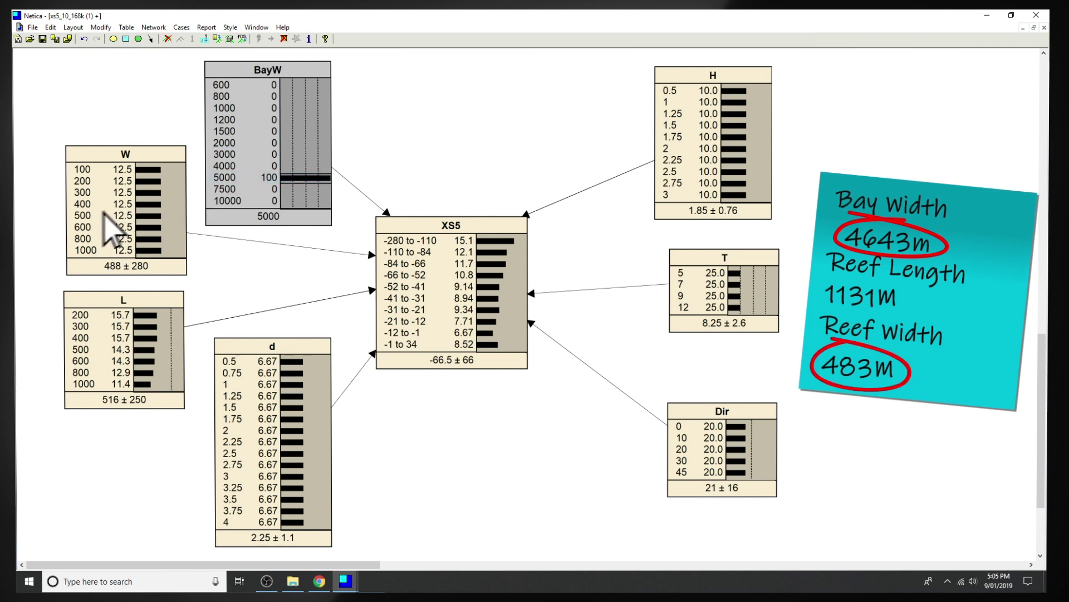
left_click(84, 215)
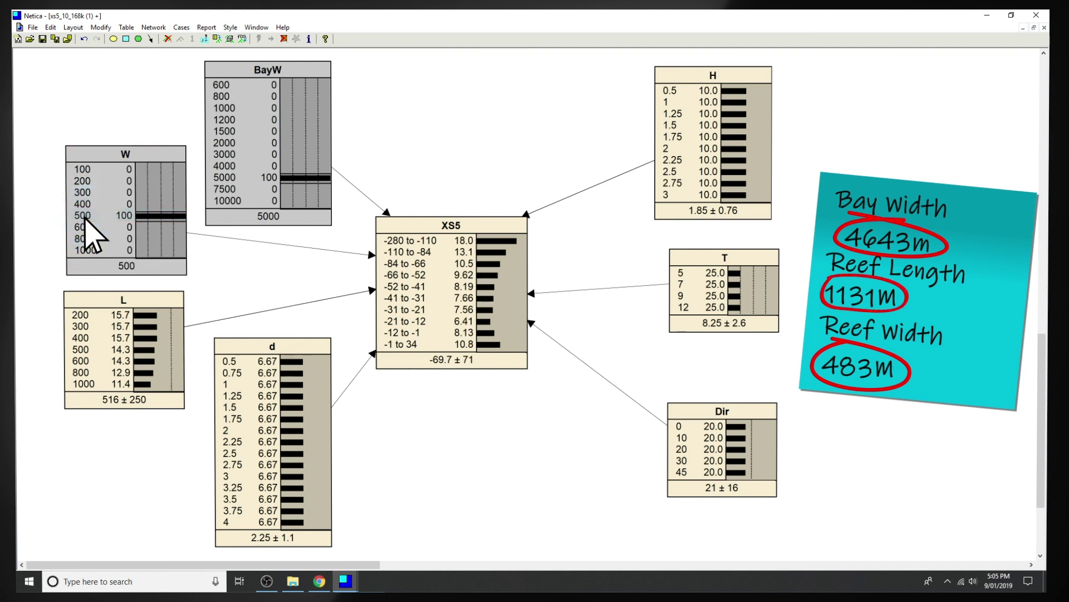
left_click(84, 384)
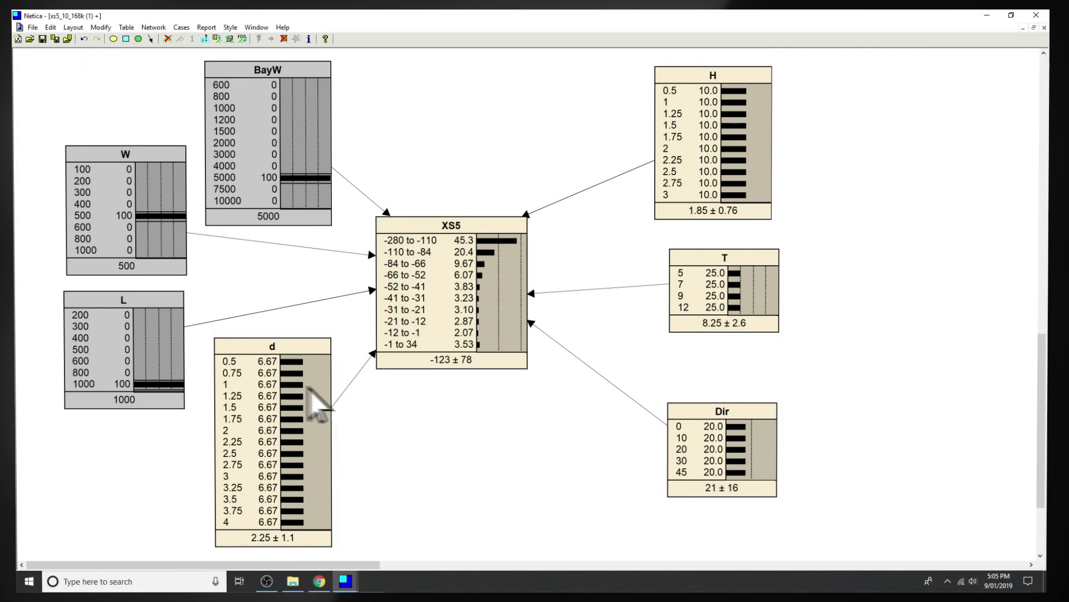
- Set findings d 0.75, H 1.25, T 7 and Dir 0, moving XS5 to -195 ± 49
left_click(233, 374)
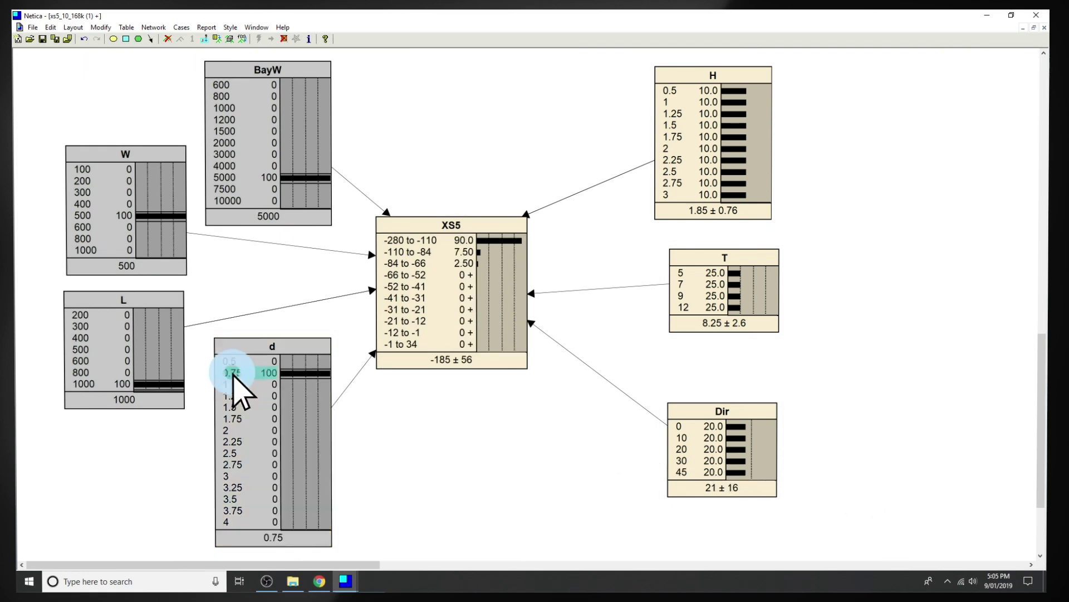
left_click(674, 114)
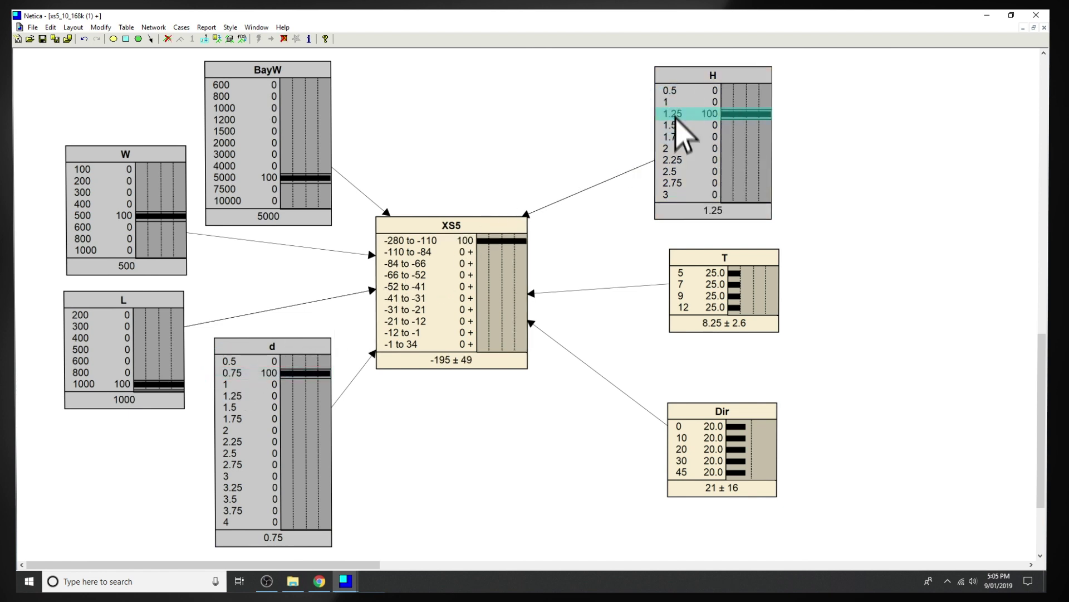
left_click(686, 284)
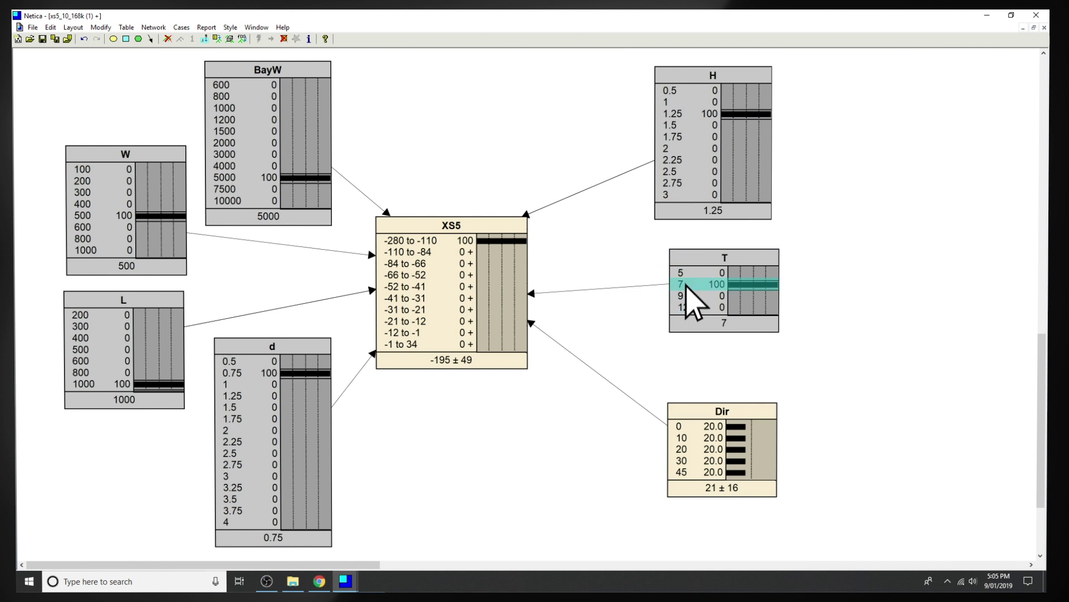
left_click(685, 427)
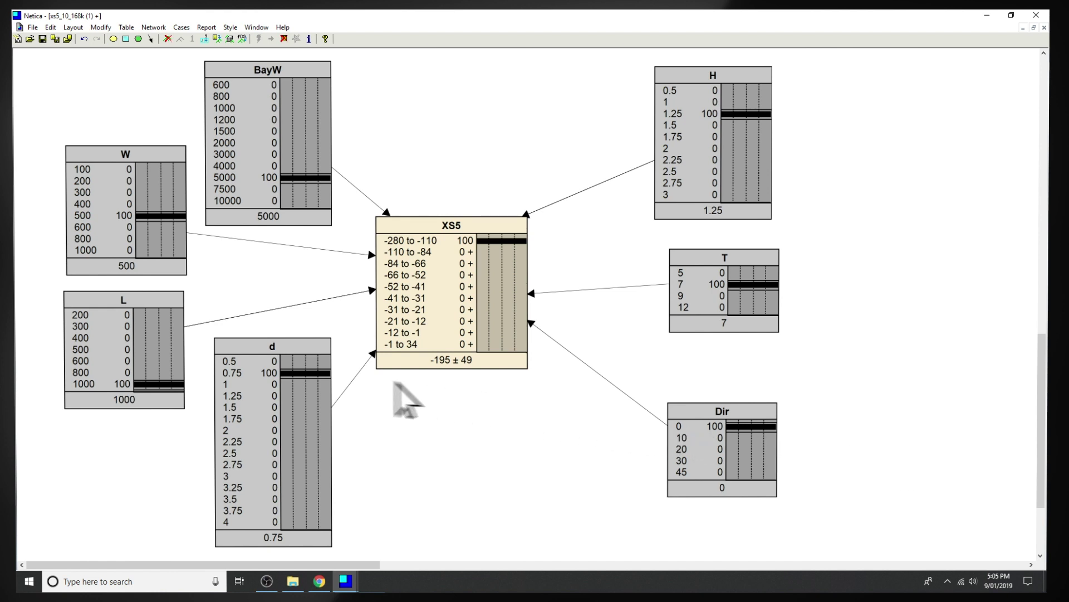
- Change L to 400 and raise d to 2.25, bringing XS5 to -16.5 ± 2.6
left_click(85, 337)
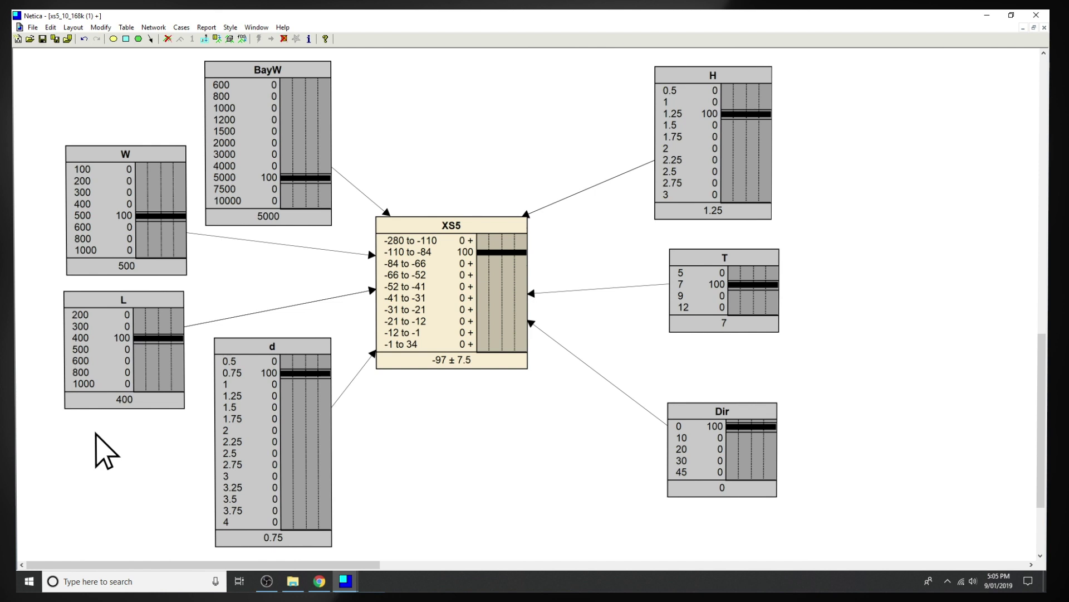
left_click(235, 396)
left_click(237, 408)
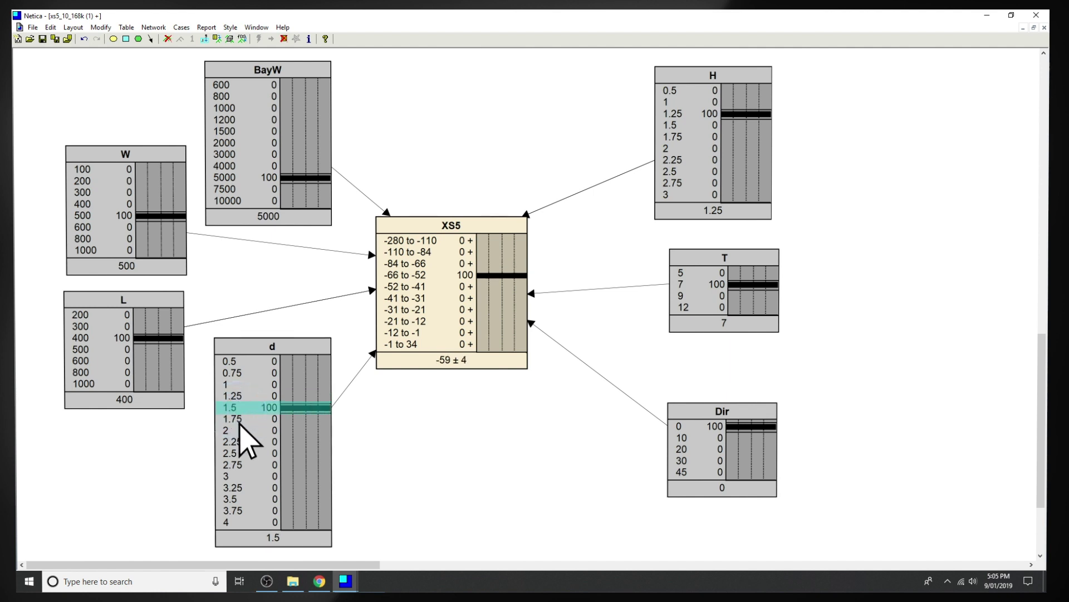
left_click(243, 441)
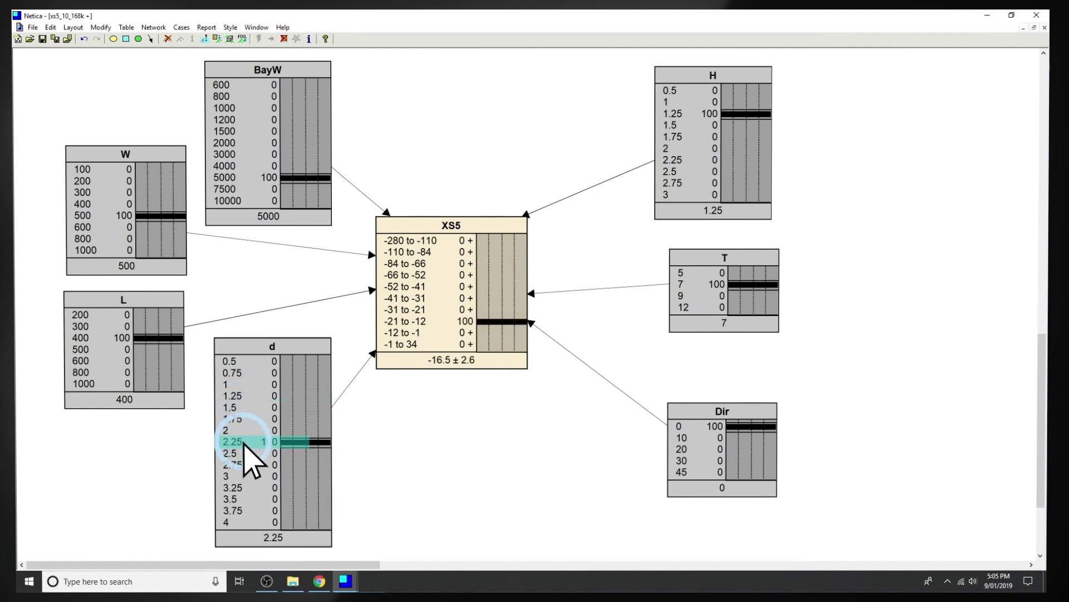
- Save the network as xs5_10_168k.neta, replacing the existing file
left_click(33, 28)
left_click(80, 99)
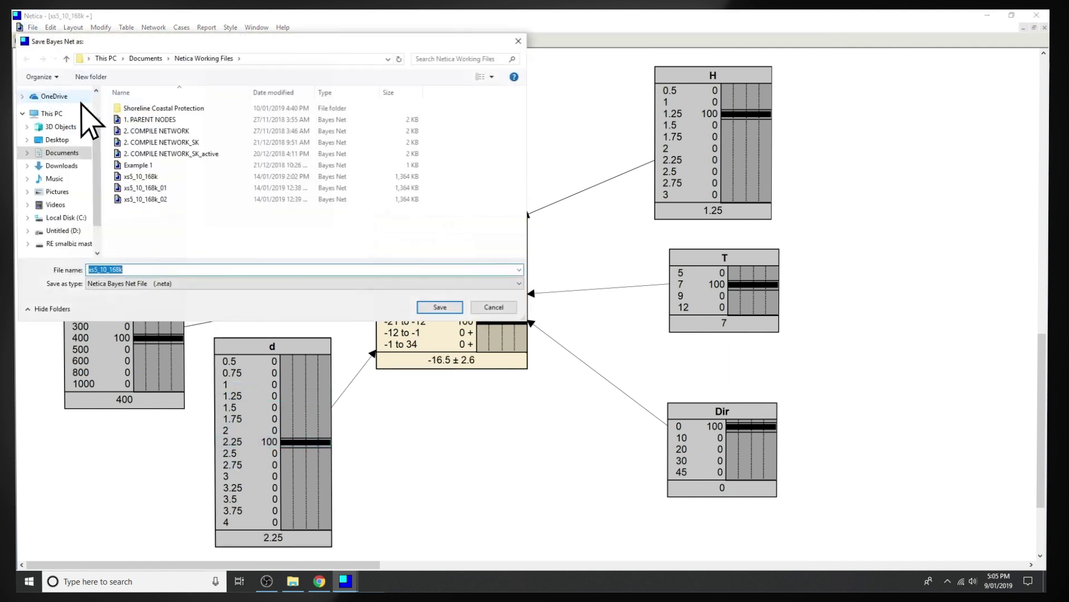
left_click(441, 307)
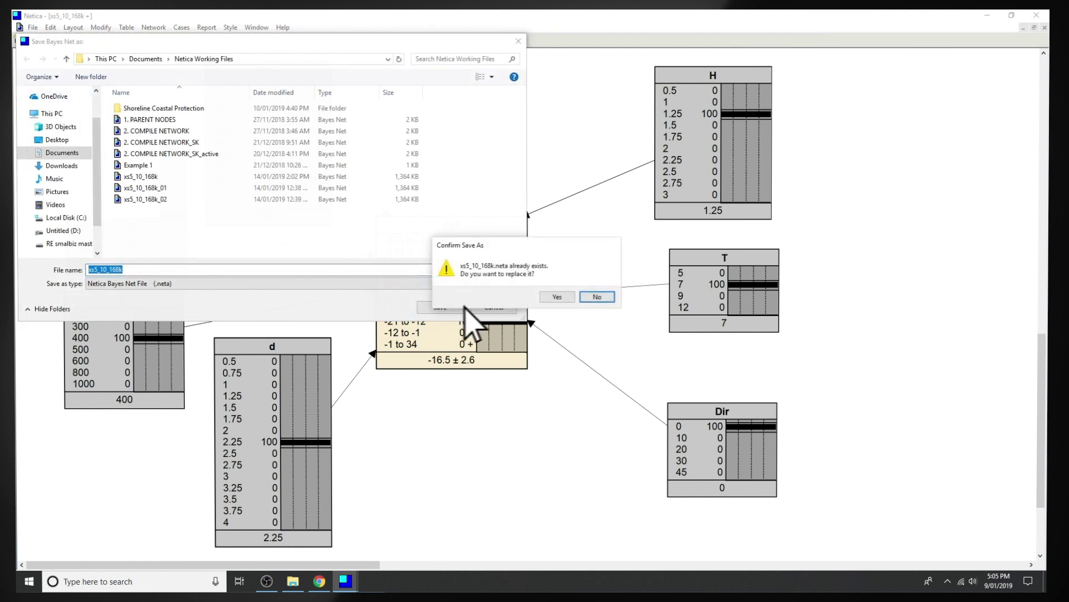
left_click(557, 296)
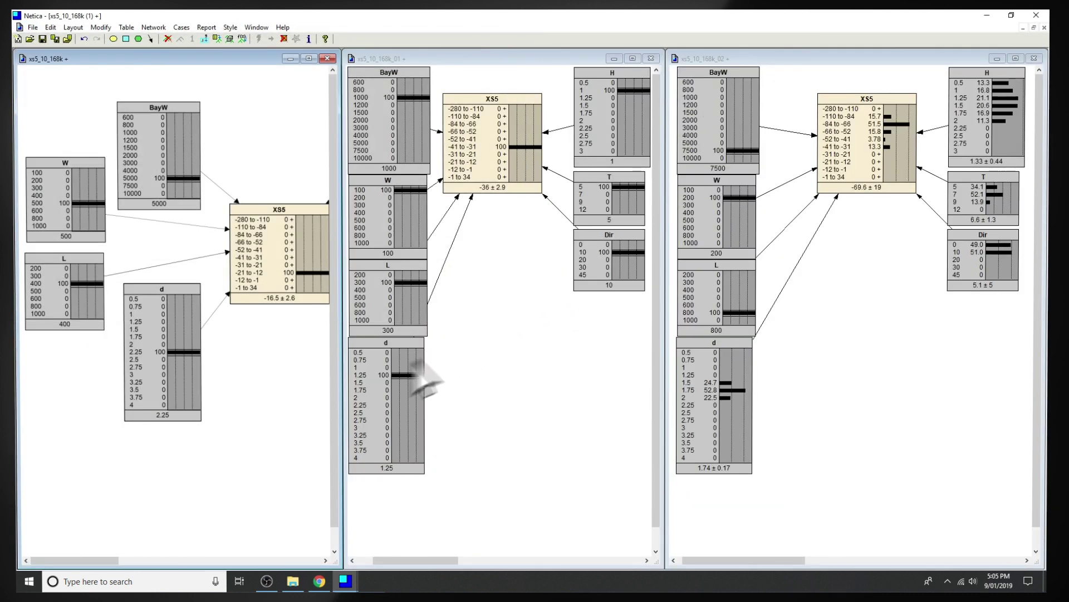